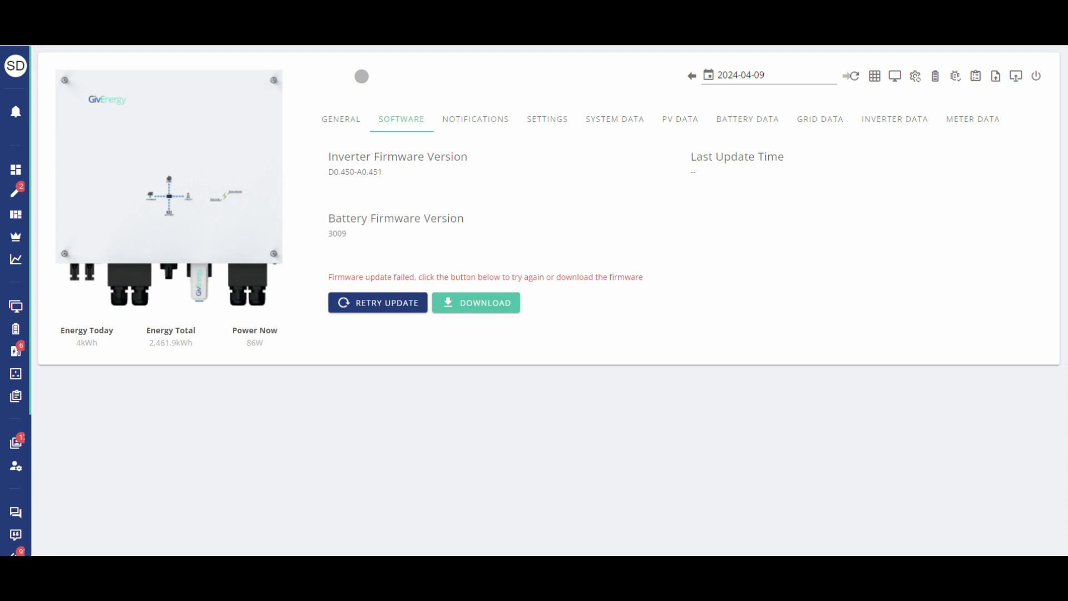
# Step: Open the portal's Download Firmware notice about updating locally from a FAT32 USB drive
pyautogui.click(476, 302)
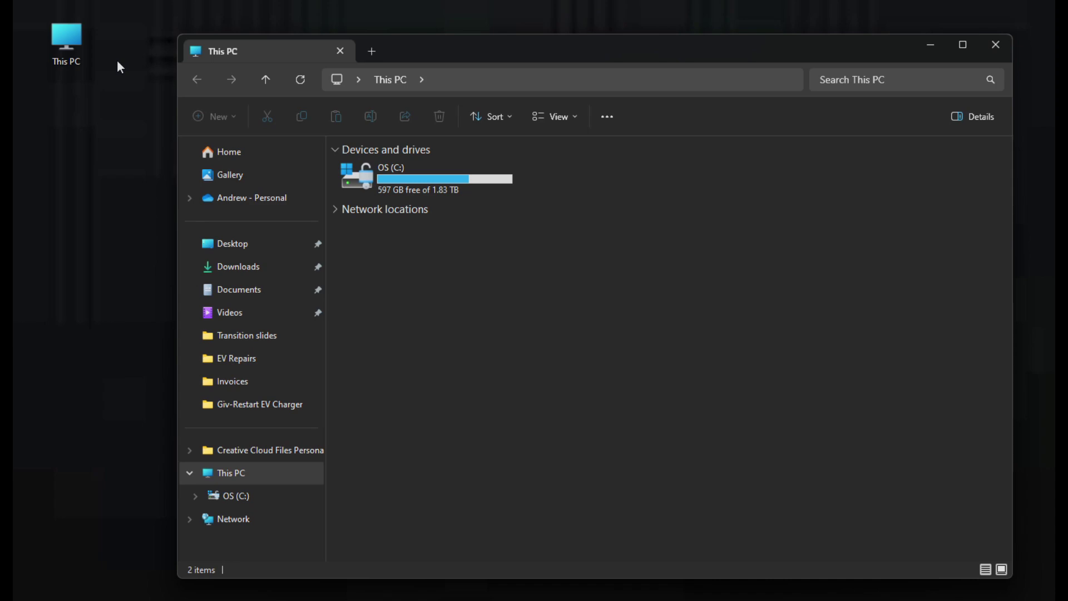
# Step: Extract the downloaded firmware zip in Downloads into the suggested D914-A914 09 Feb 24 folder
pyautogui.click(254, 270)
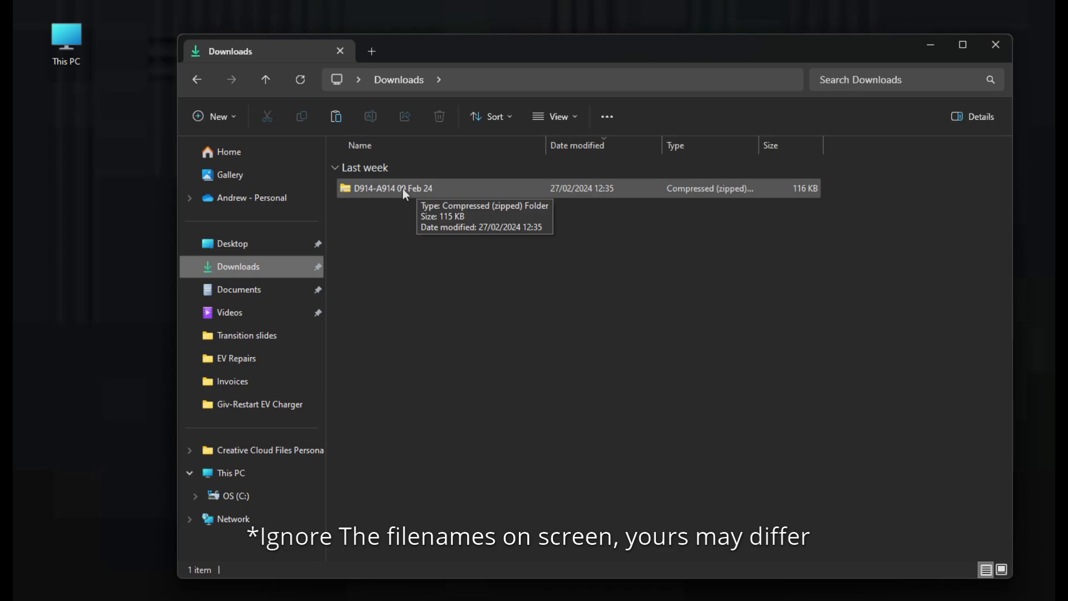
pyautogui.rightClick(403, 188)
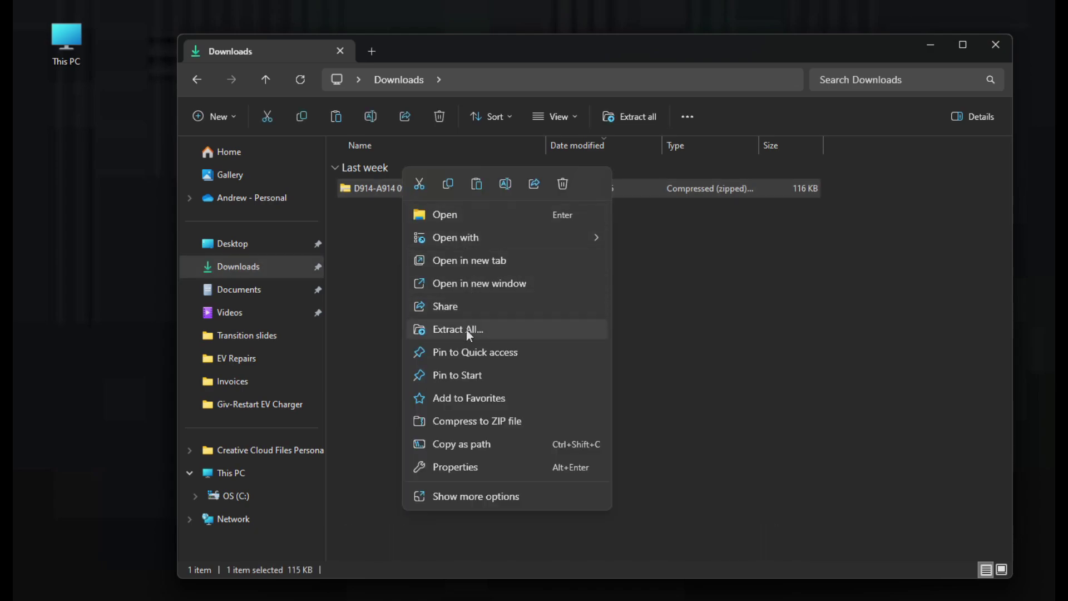
pyautogui.click(479, 495)
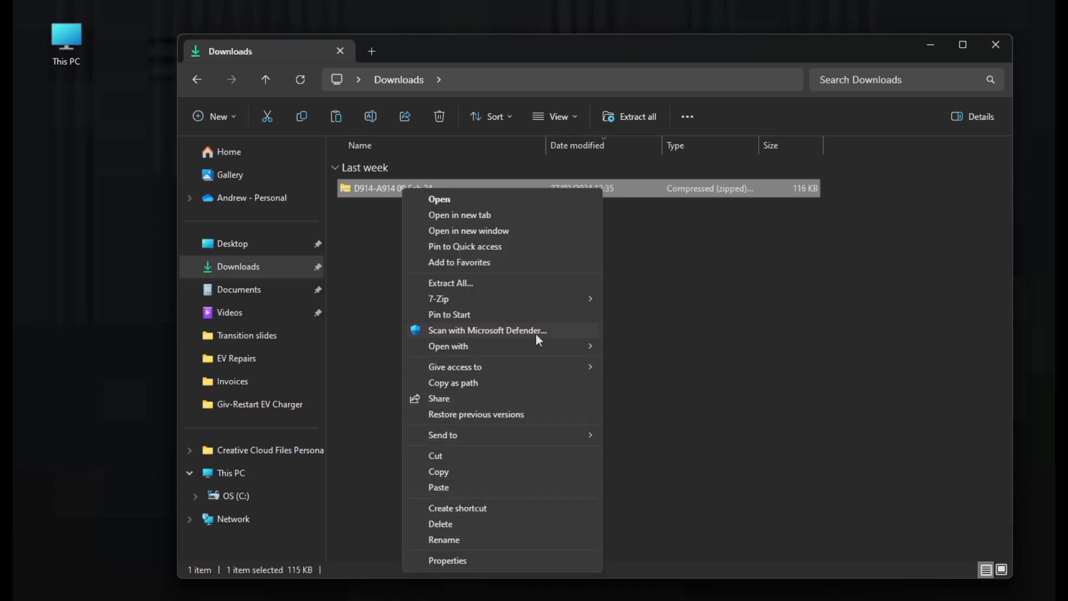
pyautogui.click(466, 282)
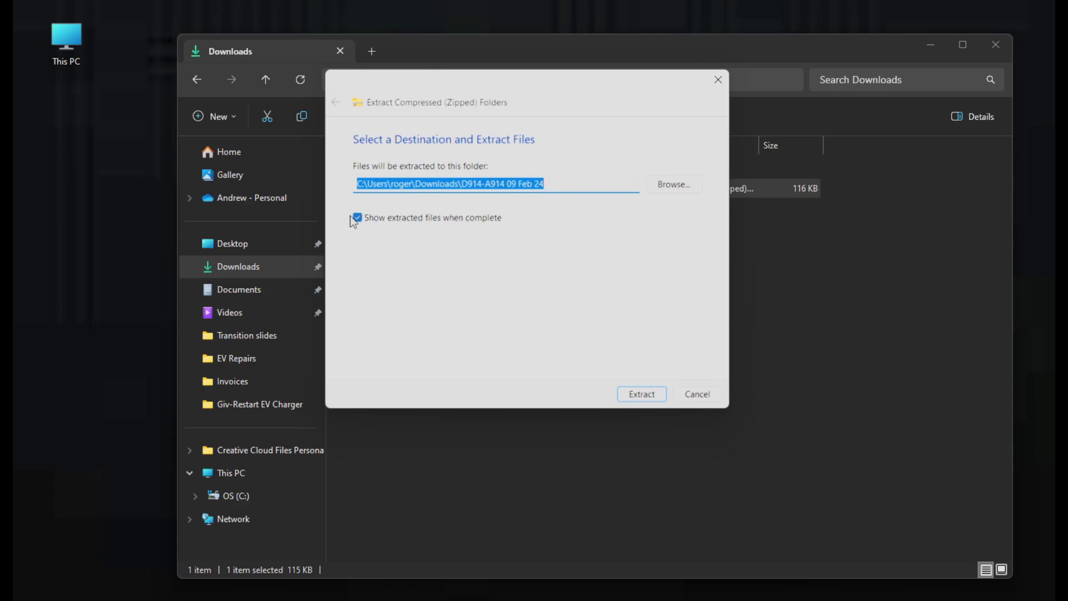
pyautogui.click(642, 395)
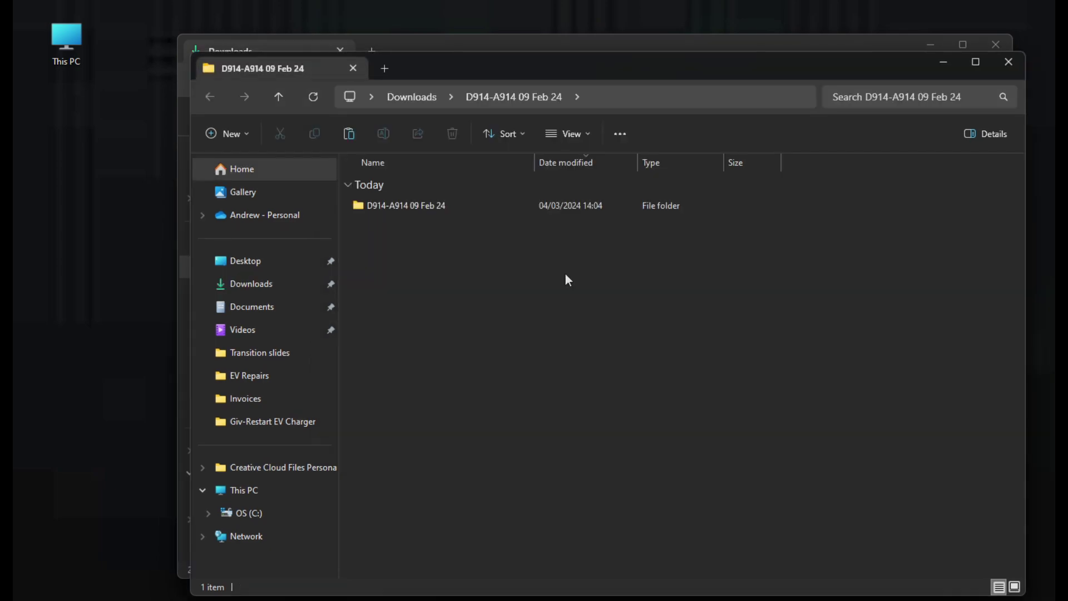
# Step: Open the extracted D914-A914 09 Feb 24 folder and place its window beside Downloads
pyautogui.doubleClick(415, 207)
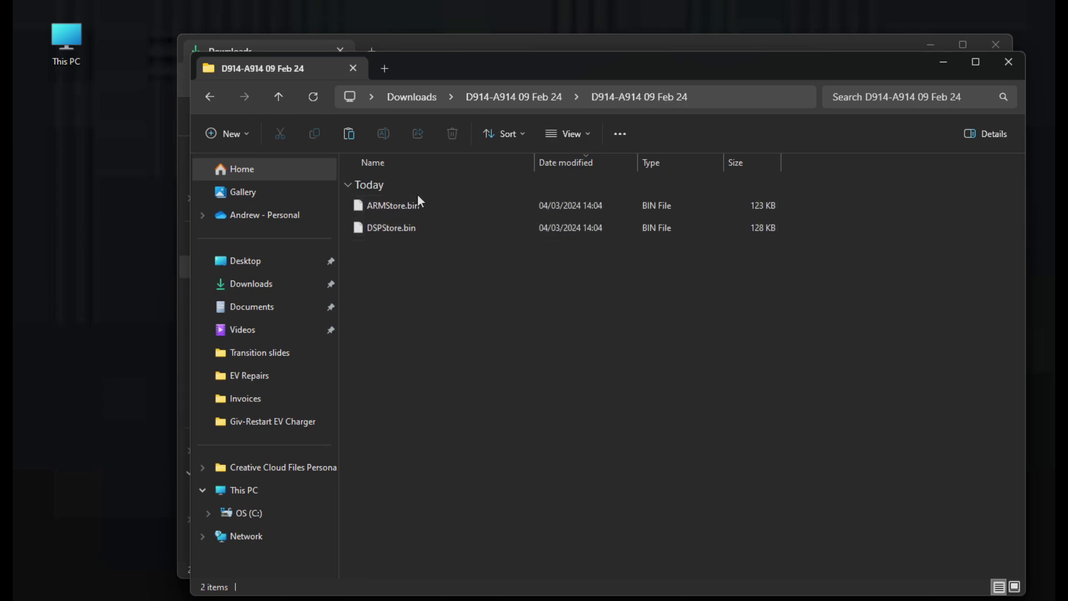
pyautogui.moveTo(475, 69); pyautogui.dragTo(746, 58)
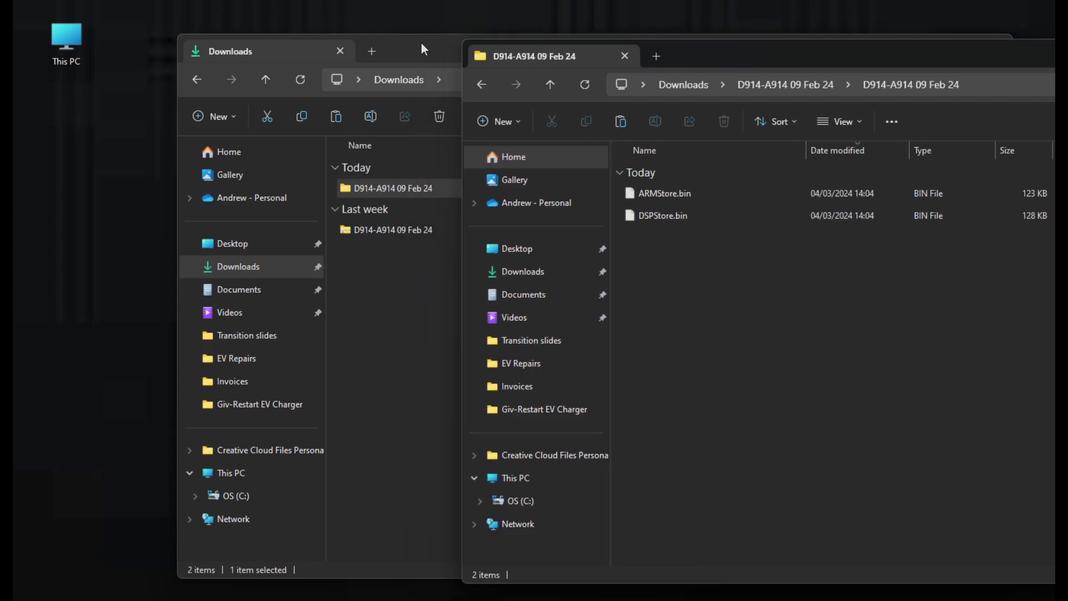
pyautogui.moveTo(418, 45); pyautogui.dragTo(296, 35)
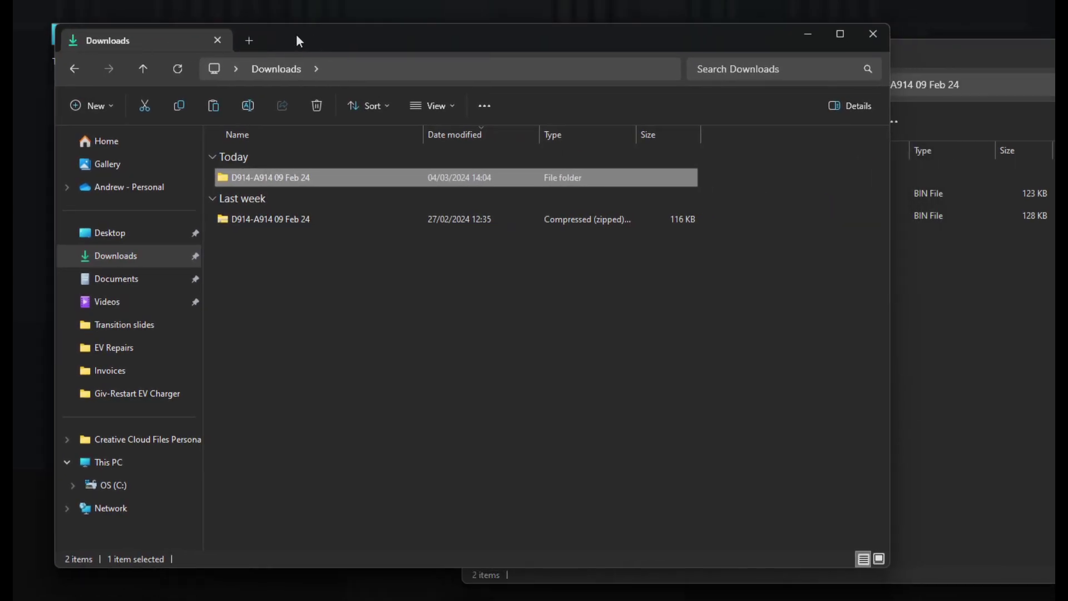
# Step: Show This PC with USB Drive (D:) listed, closing the separate USB Drive window
pyautogui.click(108, 468)
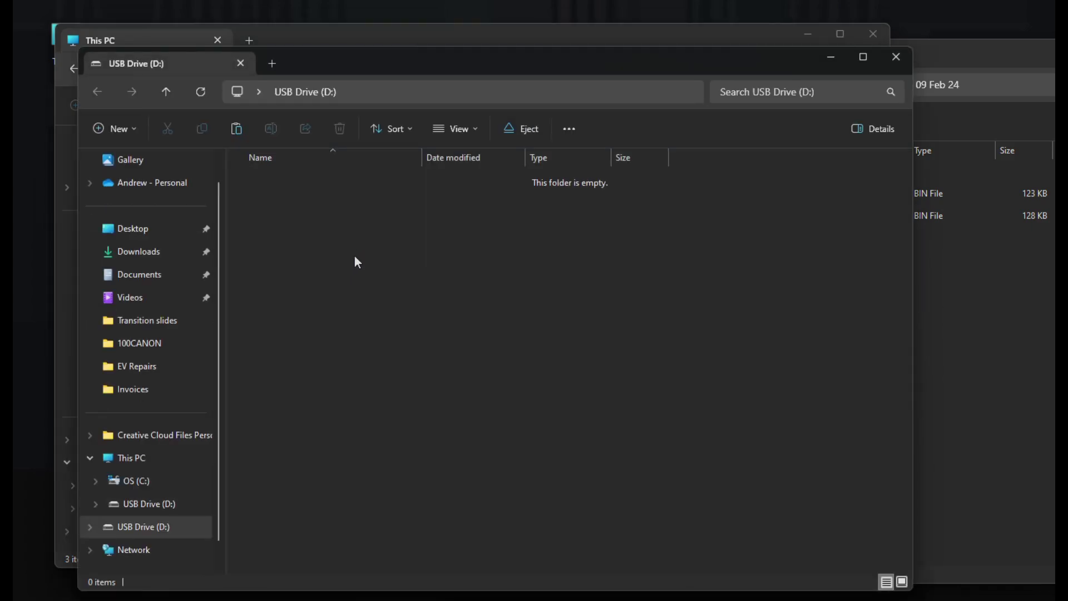
pyautogui.click(894, 68)
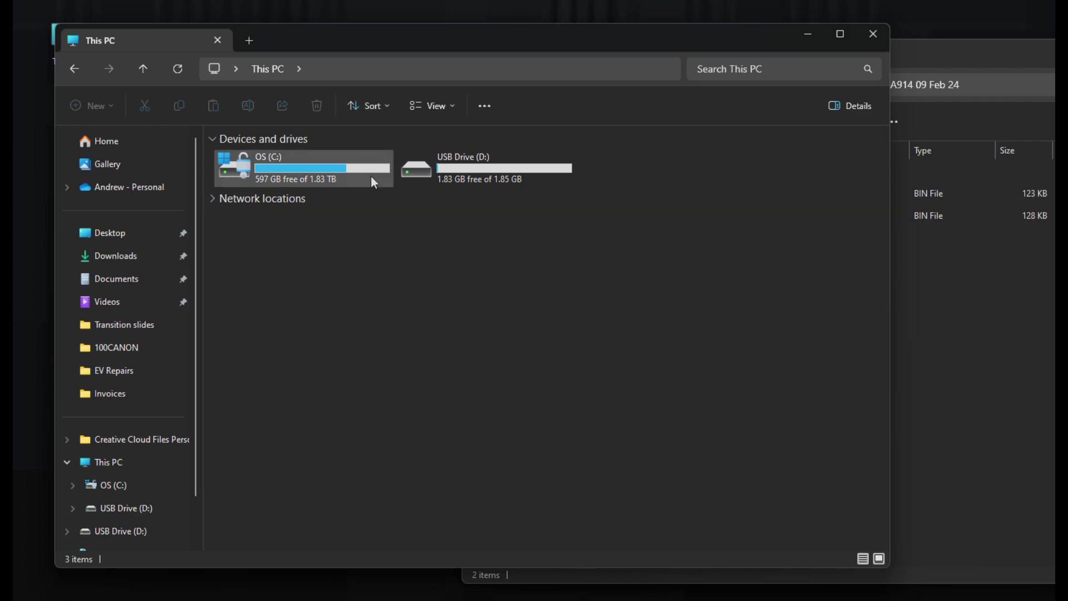
pyautogui.moveTo(392, 47); pyautogui.dragTo(438, 47)
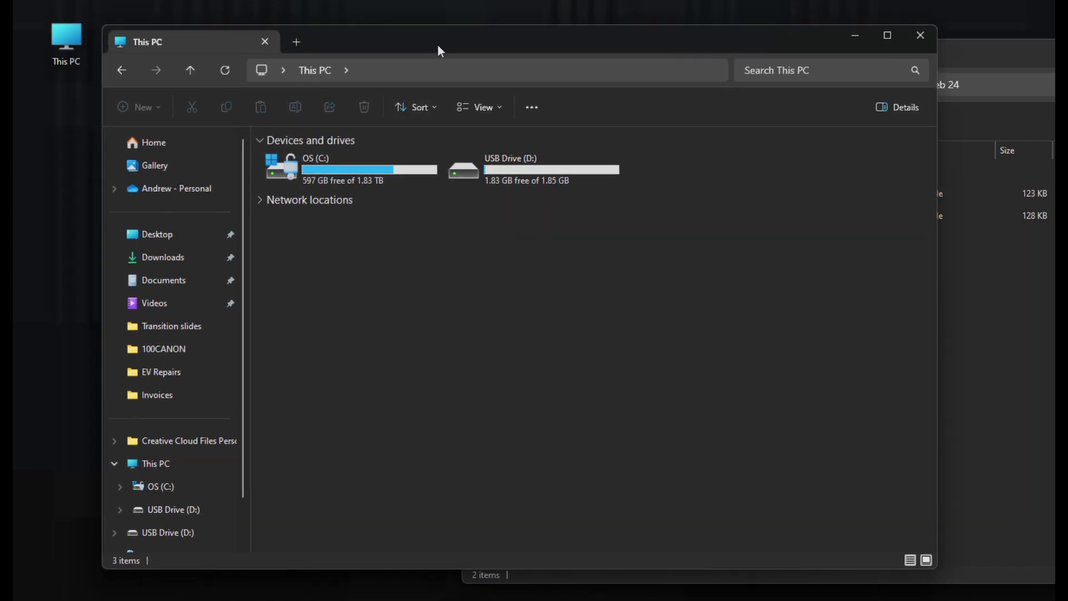
pyautogui.click(59, 37)
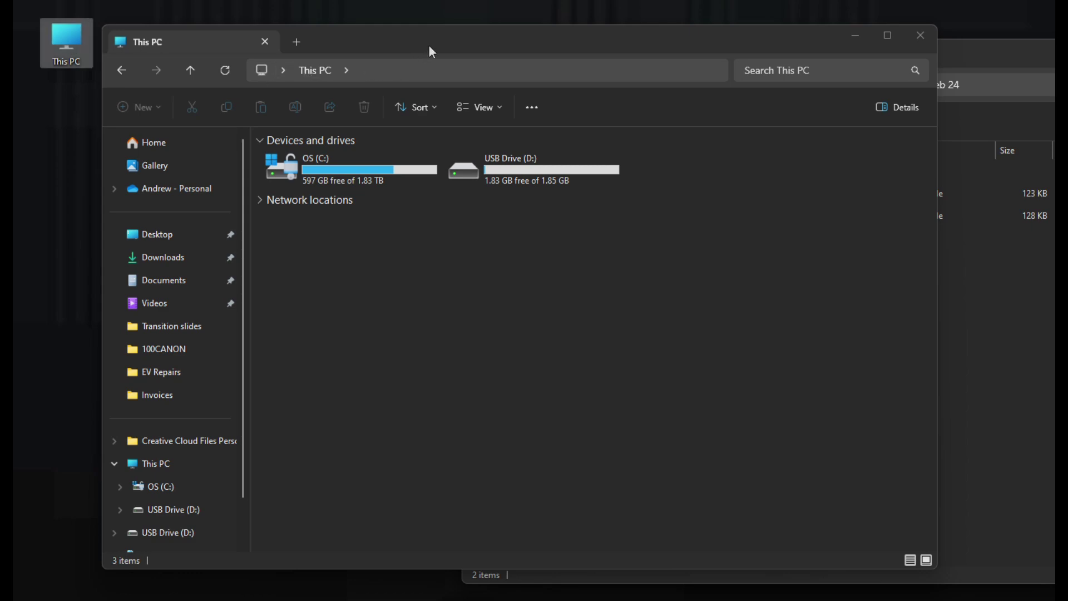
pyautogui.moveTo(429, 46); pyautogui.dragTo(364, 35)
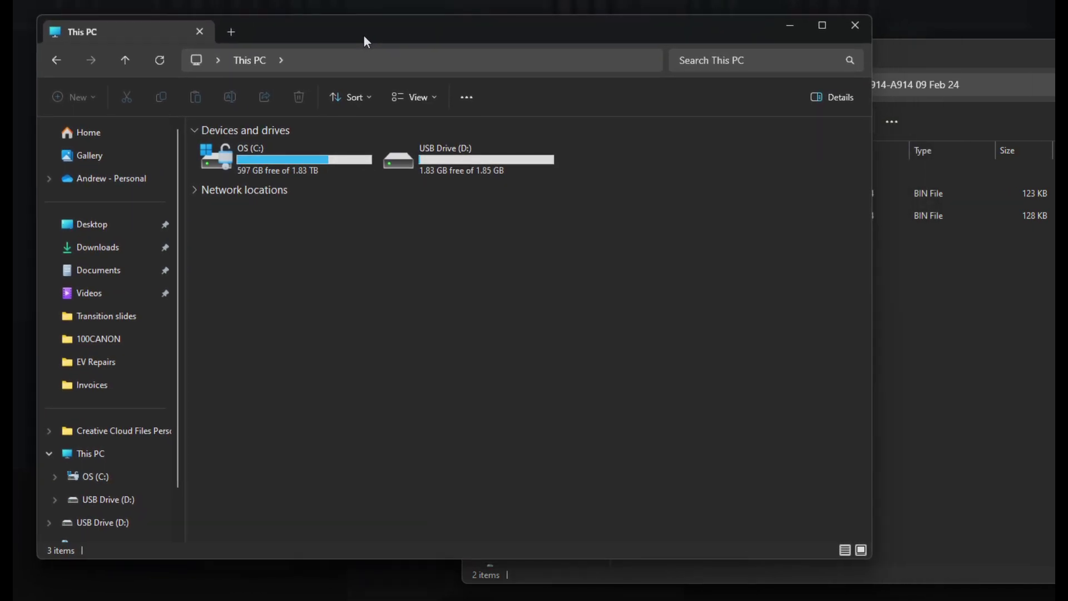
# Step: Quick-format USB Drive (D:) as FAT32, confirming the data-erase warning
pyautogui.rightClick(457, 160)
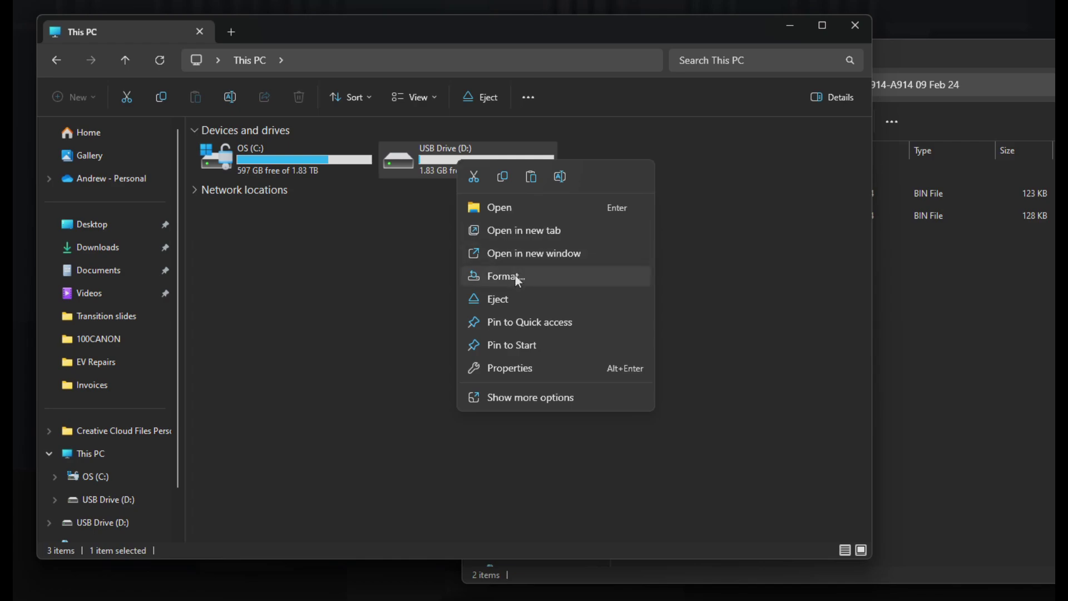
pyautogui.click(506, 398)
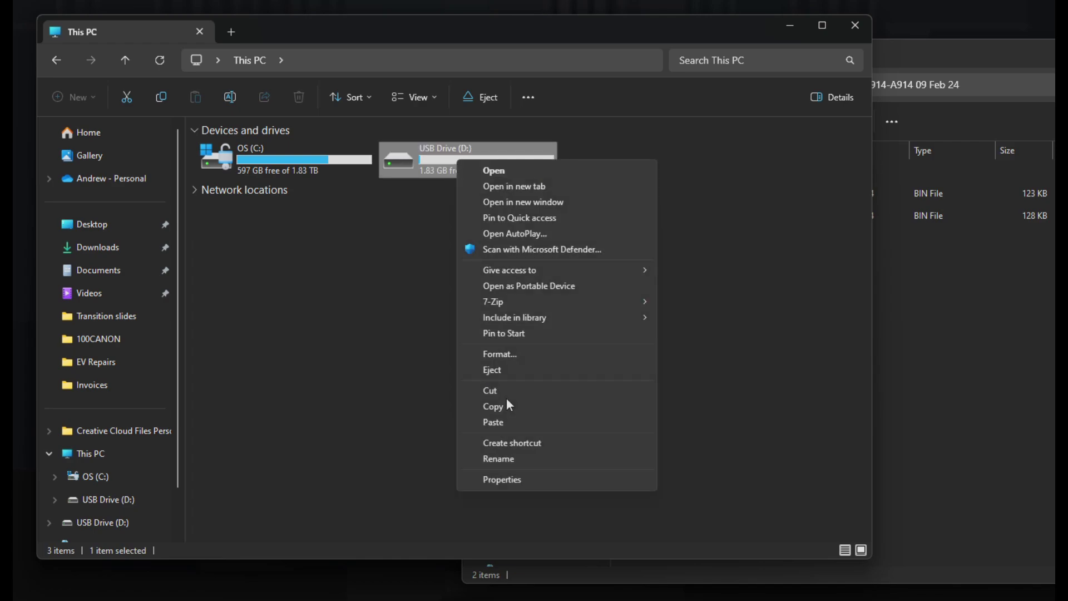
pyautogui.click(507, 356)
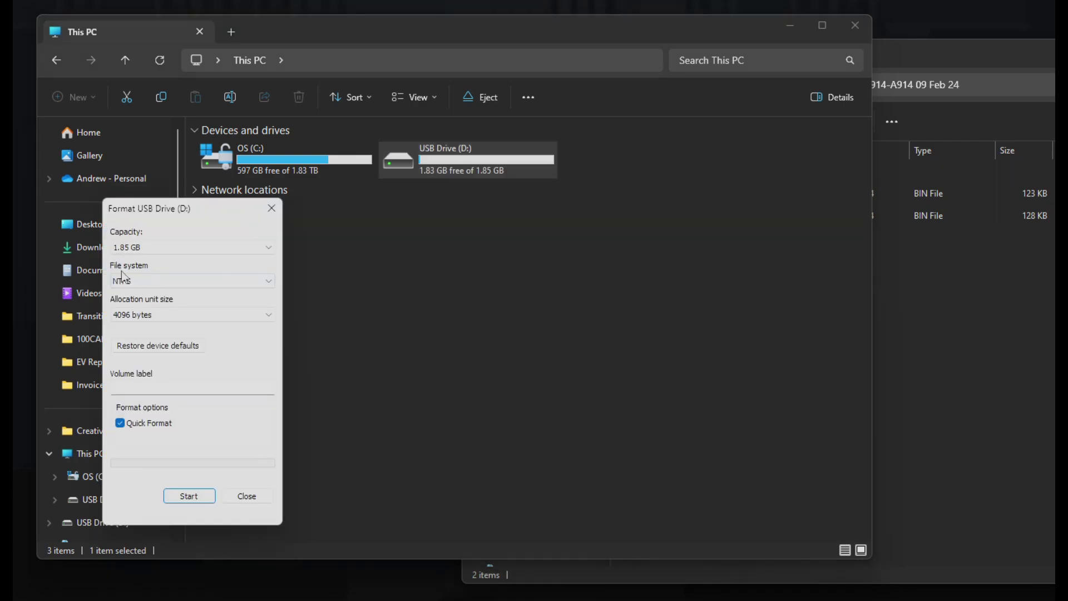
pyautogui.click(147, 278)
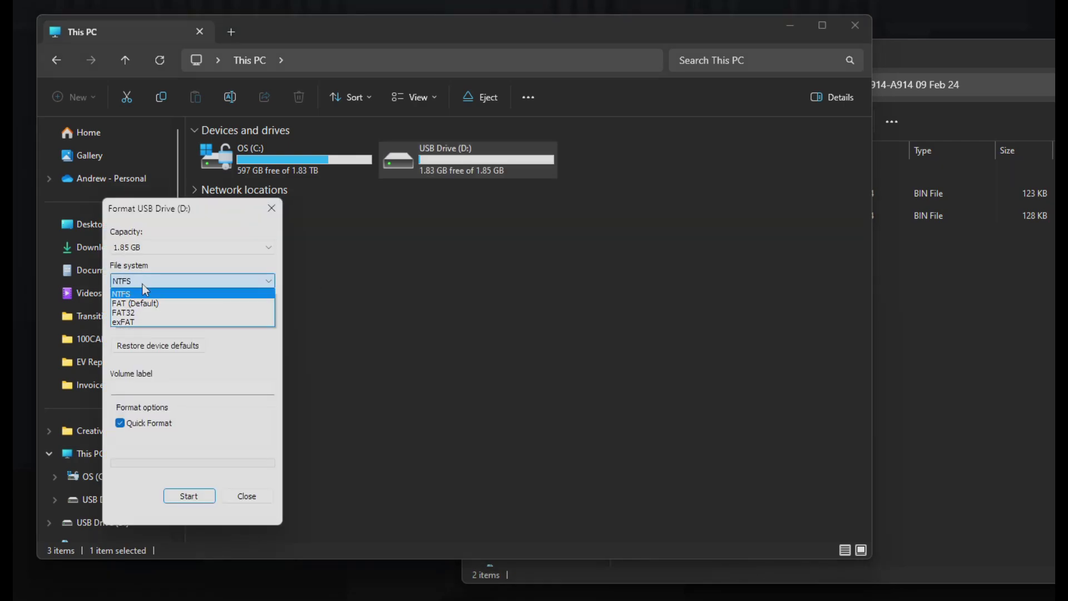
pyautogui.click(145, 314)
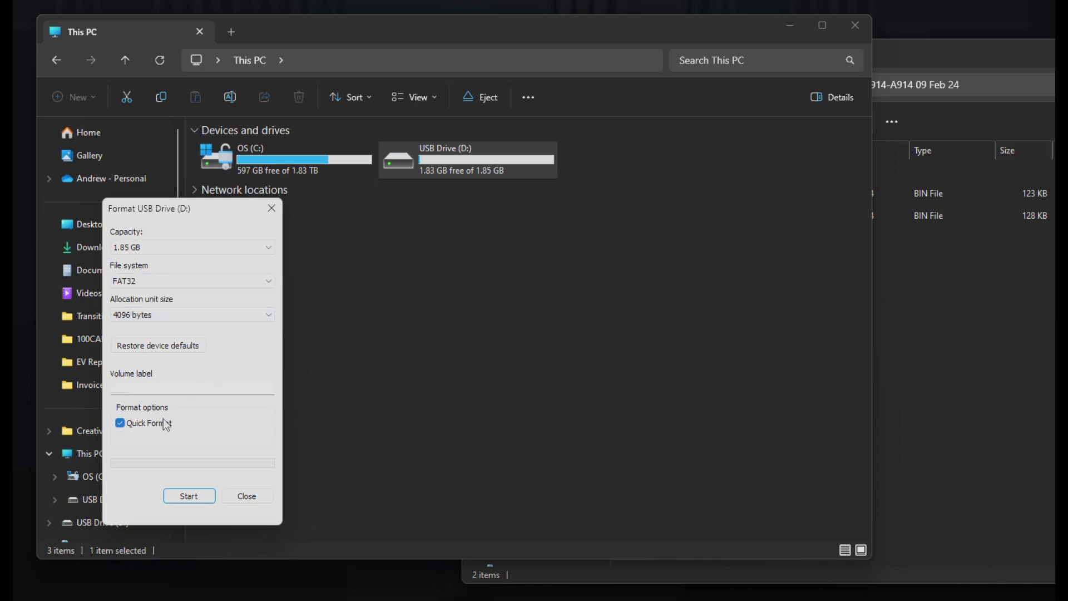
pyautogui.click(185, 497)
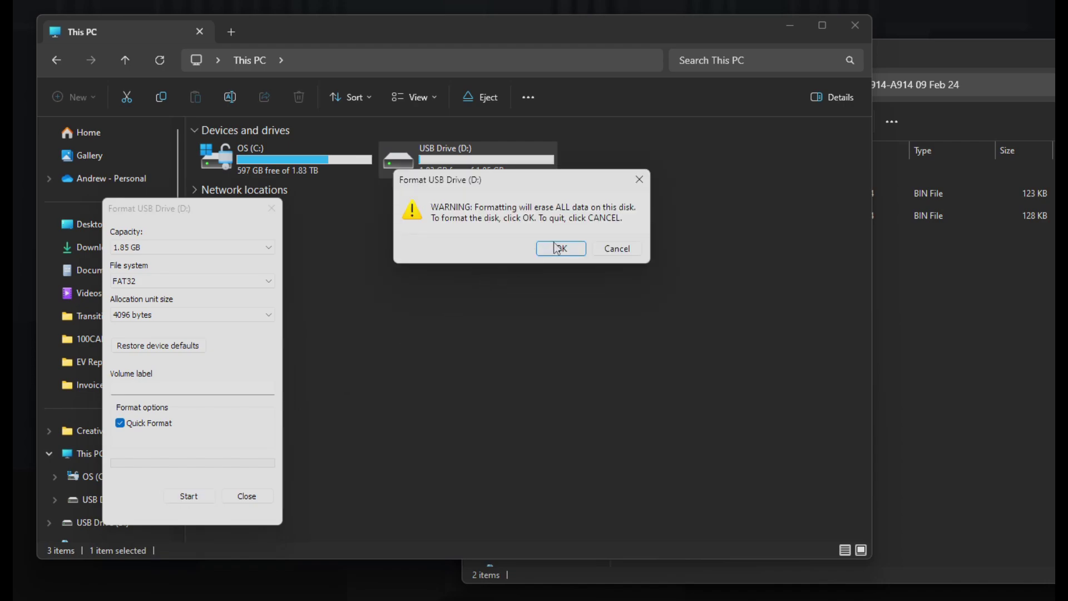
pyautogui.click(562, 249)
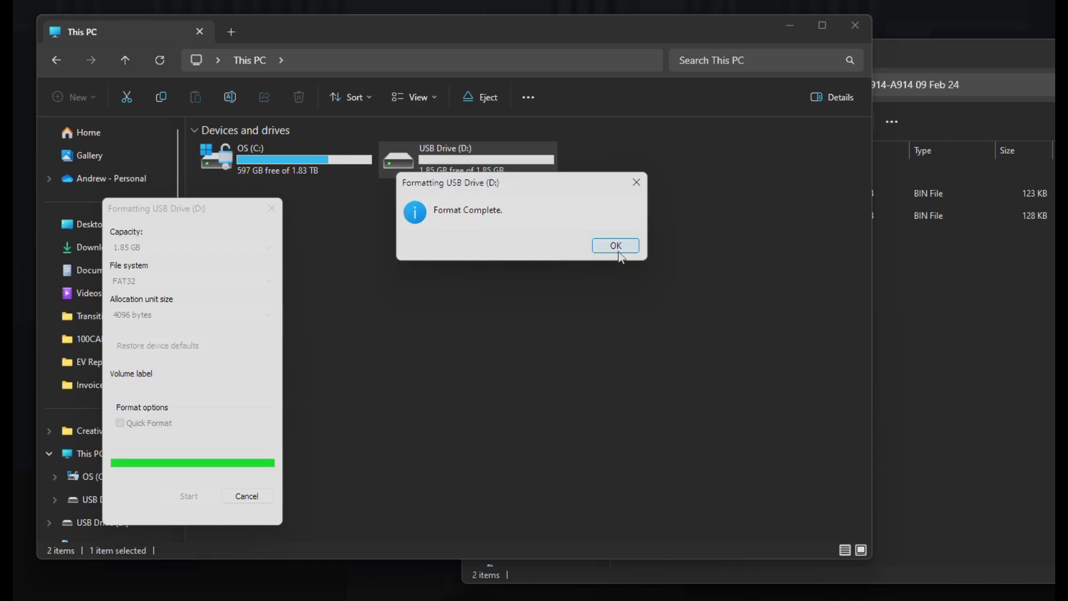
pyautogui.click(615, 251)
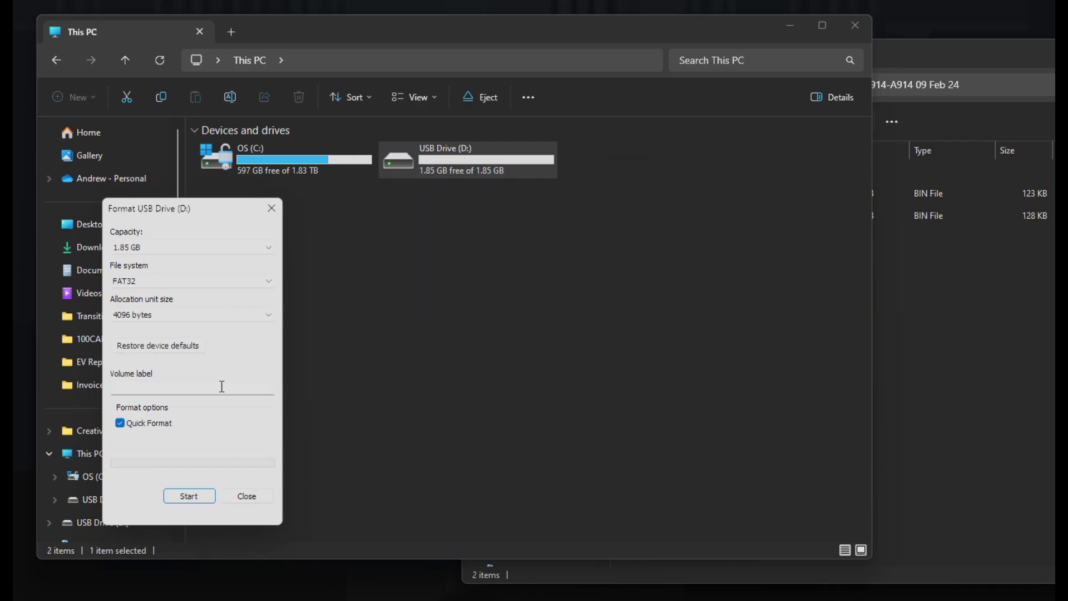
pyautogui.click(249, 496)
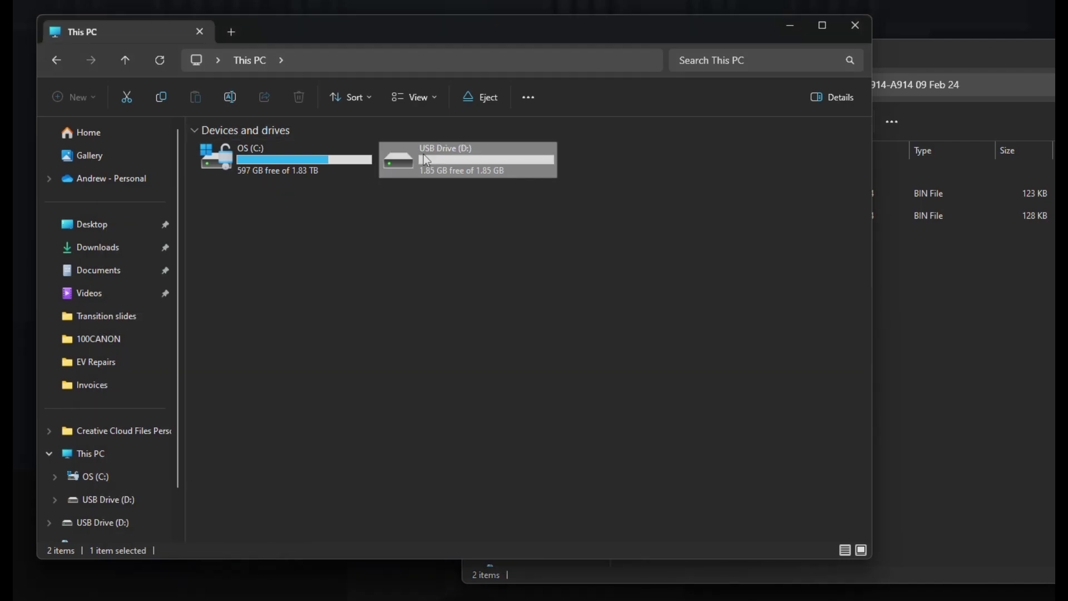
# Step: Copy ARMStore.bin and DSPStore.bin from the extracted folder onto USB Drive (D:)
pyautogui.doubleClick(464, 165)
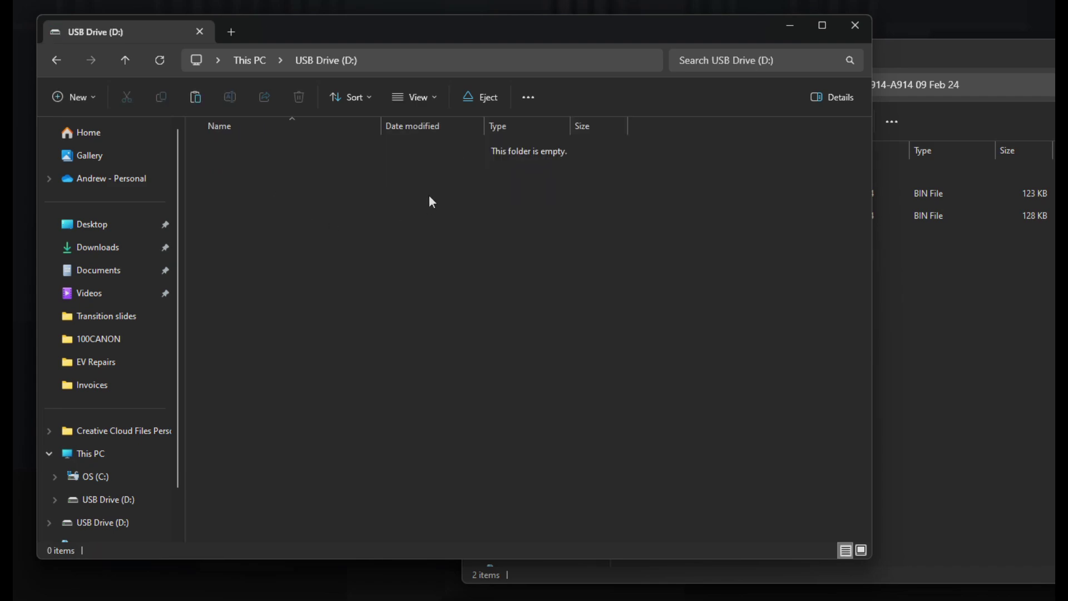
pyautogui.click(989, 54)
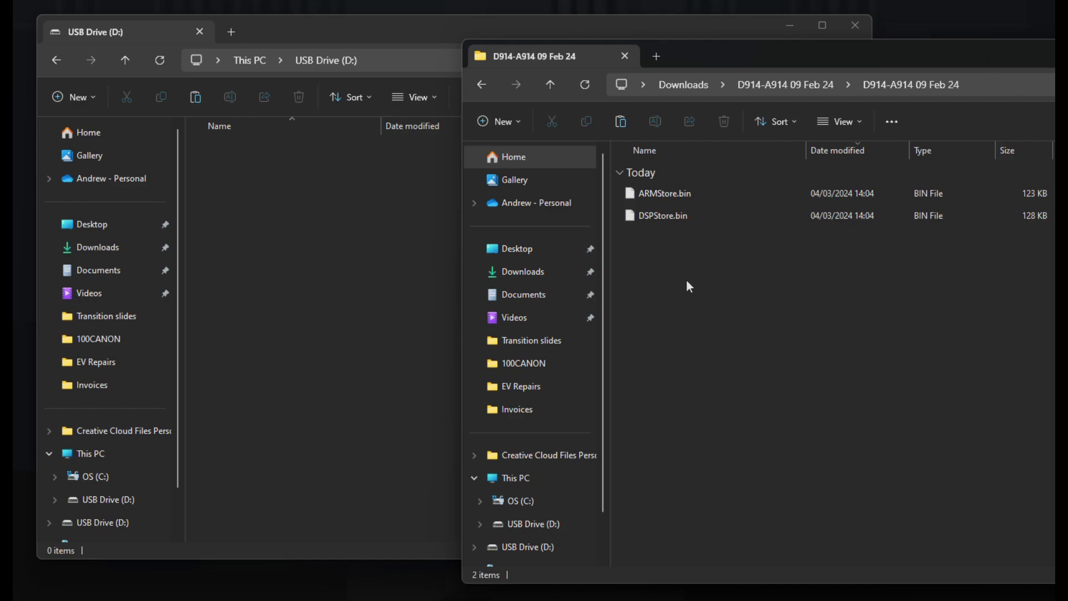
pyautogui.moveTo(685, 300); pyautogui.dragTo(311, 209)
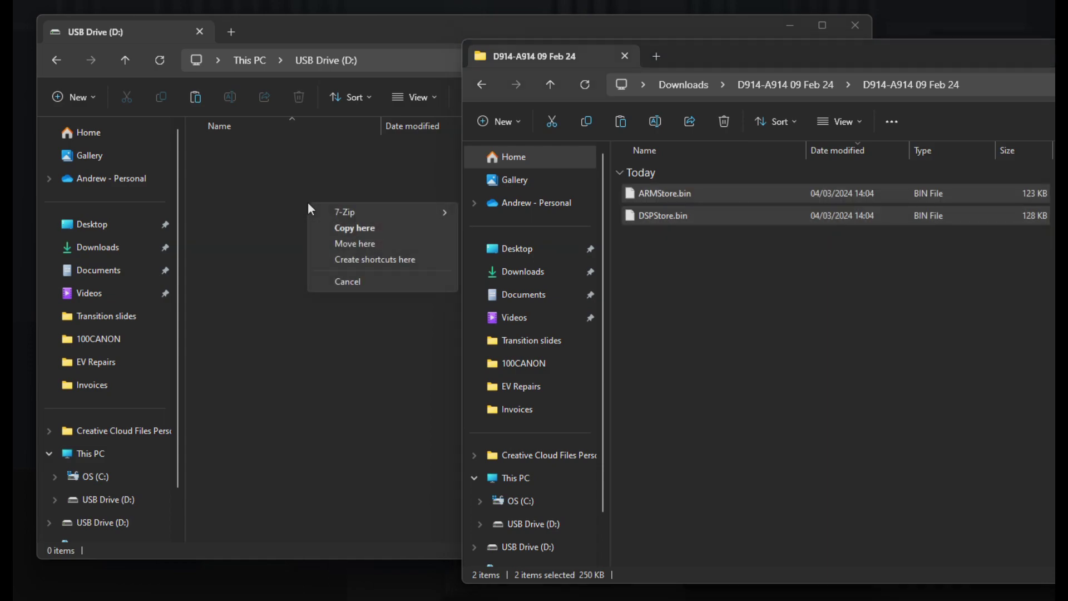
pyautogui.click(339, 228)
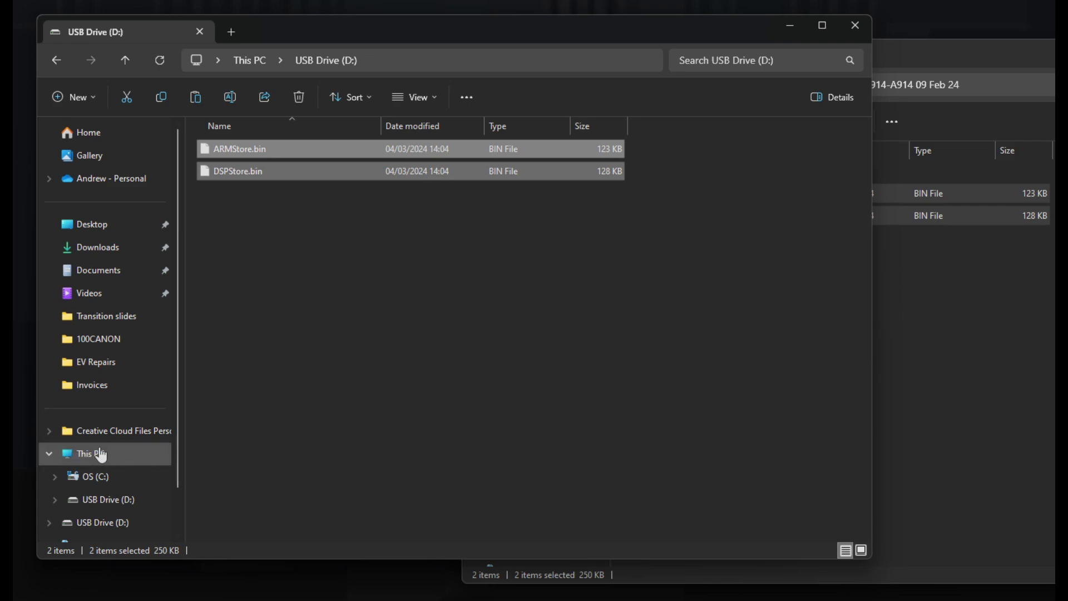
# Step: Eject USB Drive (D:) from This PC, leaving only OS (C:) listed
pyautogui.click(250, 61)
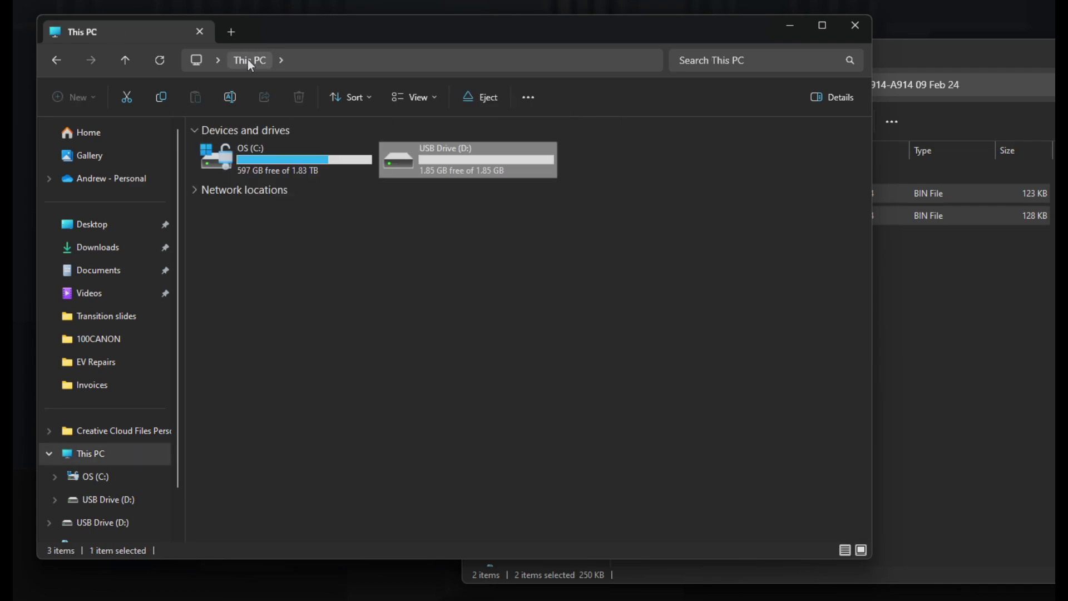
pyautogui.rightClick(440, 169)
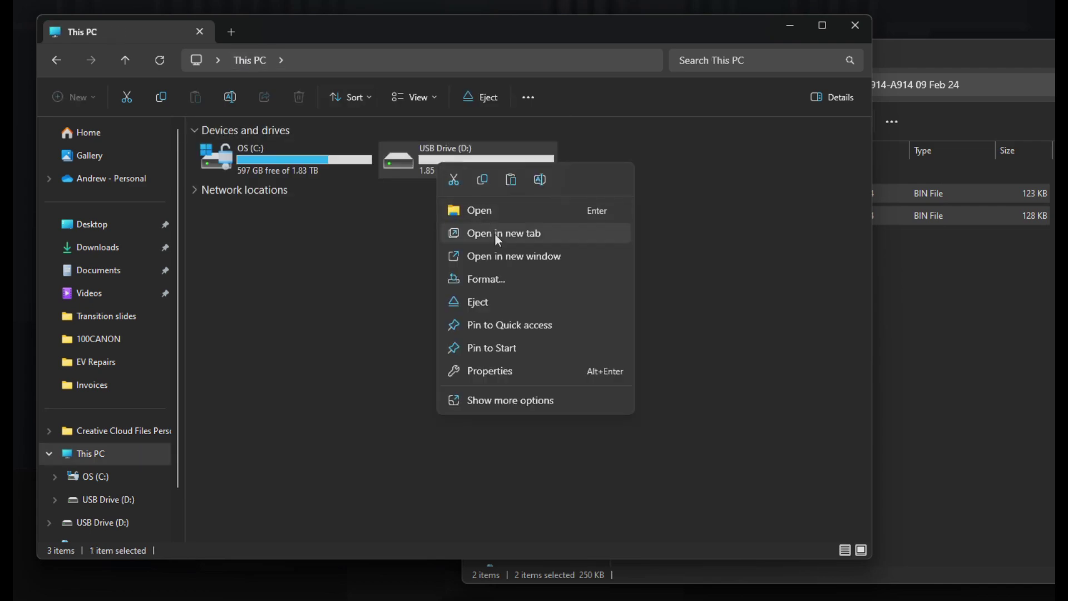
pyautogui.click(492, 305)
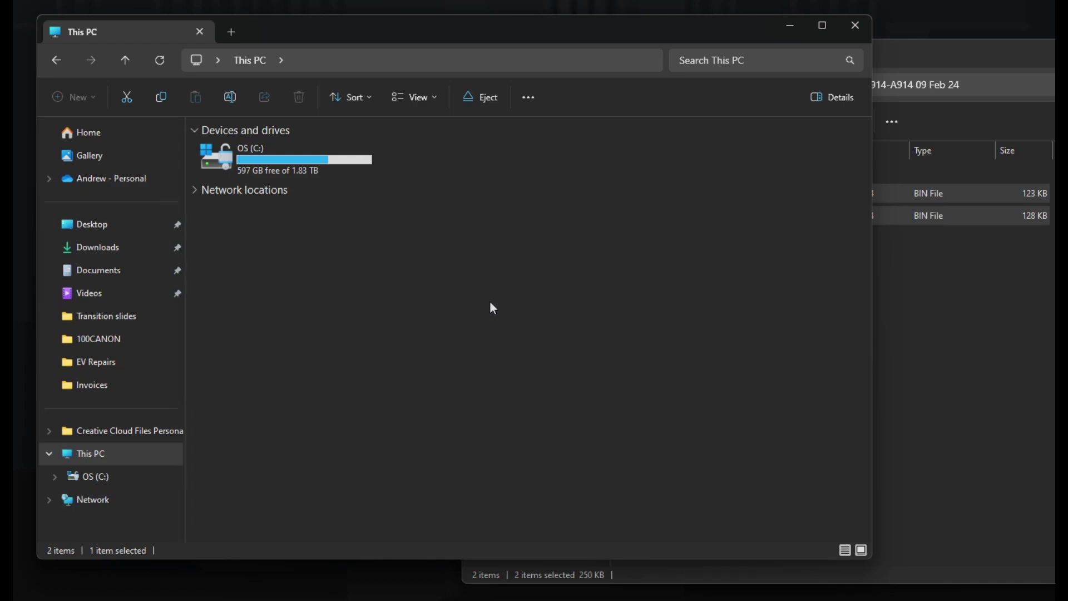